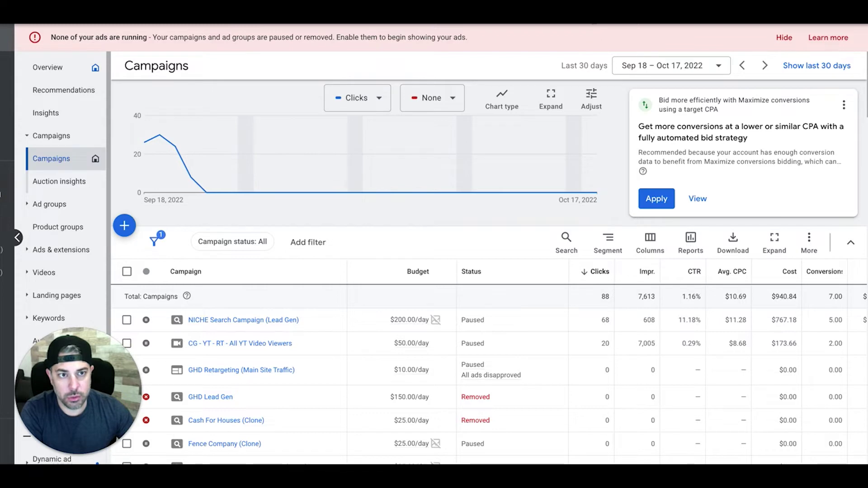
# Open the account's conversions summary and start a new conversion action that tracks actions on a website
pyautogui.click(706, 14)
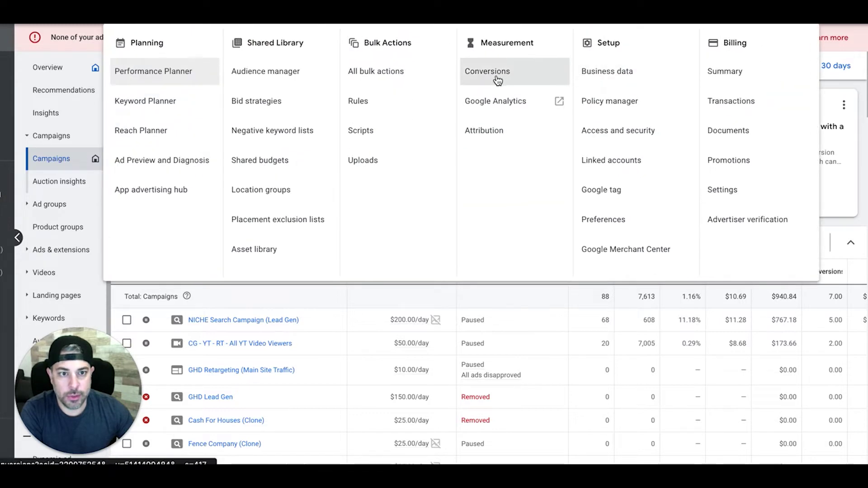
pyautogui.click(498, 79)
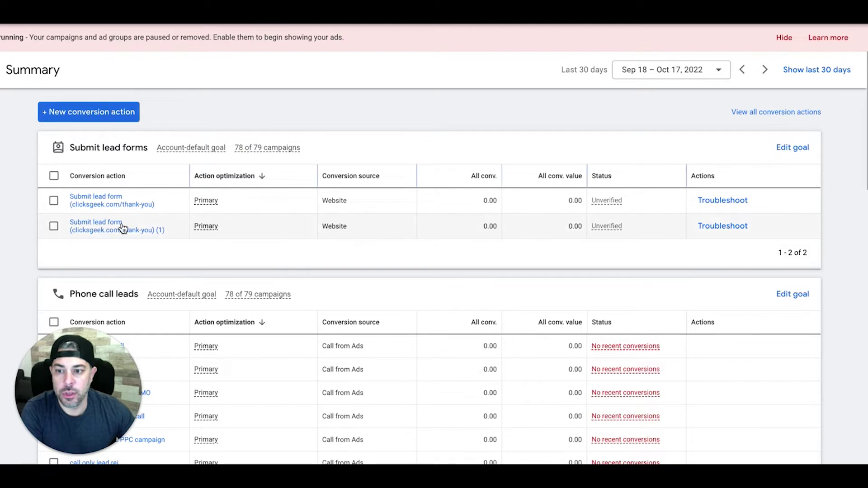
pyautogui.click(89, 117)
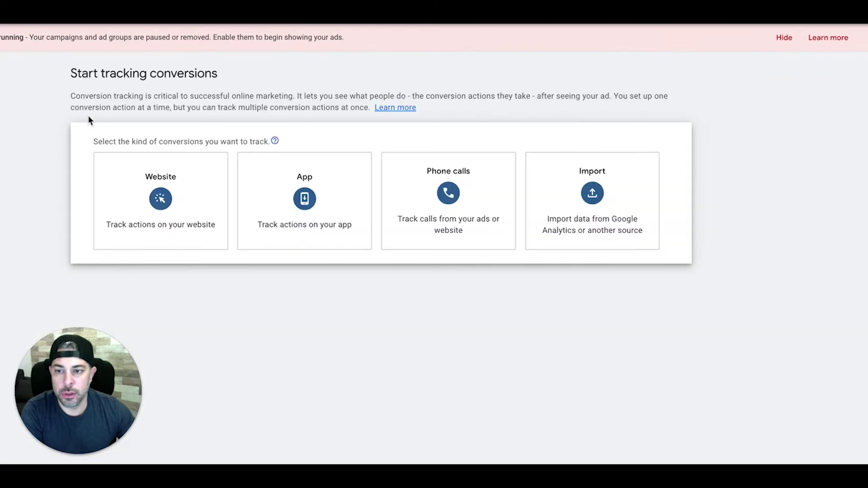
pyautogui.click(170, 200)
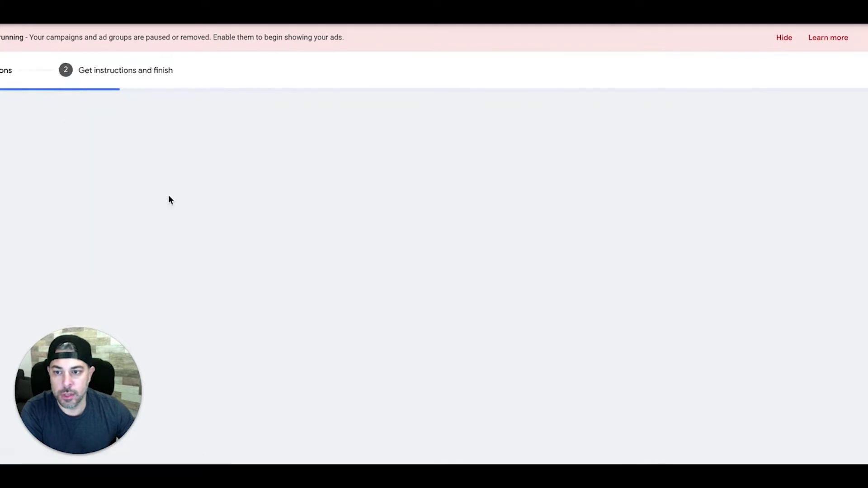
# Enter clicksgeek.com as the website domain and scan it for conversion measurement
pyautogui.click(131, 206)
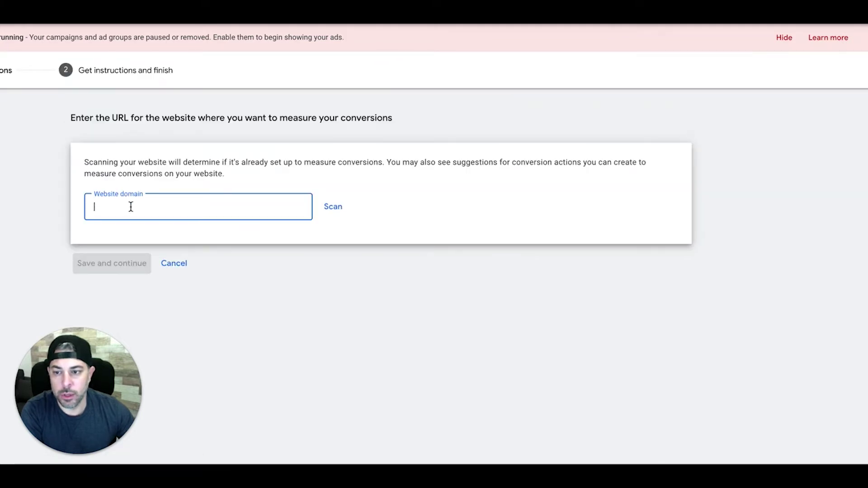
pyautogui.write('clicksgeek.com')
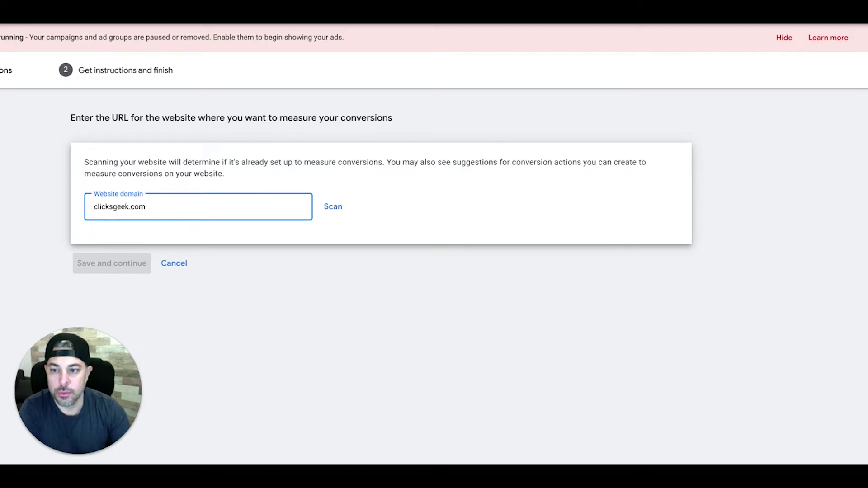
pyautogui.press('Return')
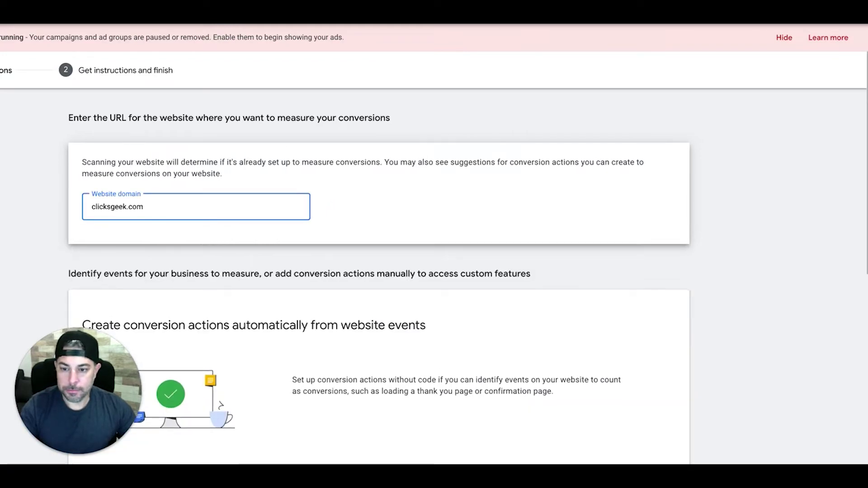
# Set the automatic page load event's conversion goal to Submit lead form and its match type to URL contains
pyautogui.scroll(-2, 277, 167)
pyautogui.scroll(-6, 277, 167)
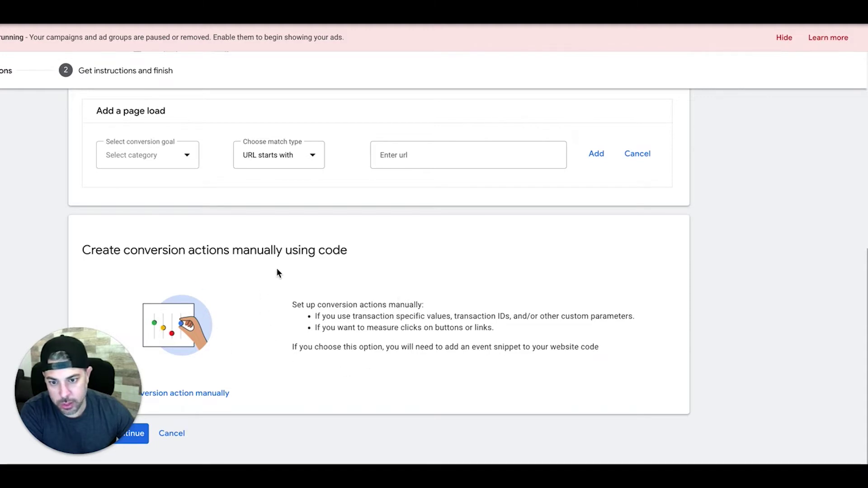
pyautogui.scroll(3, 276, 267)
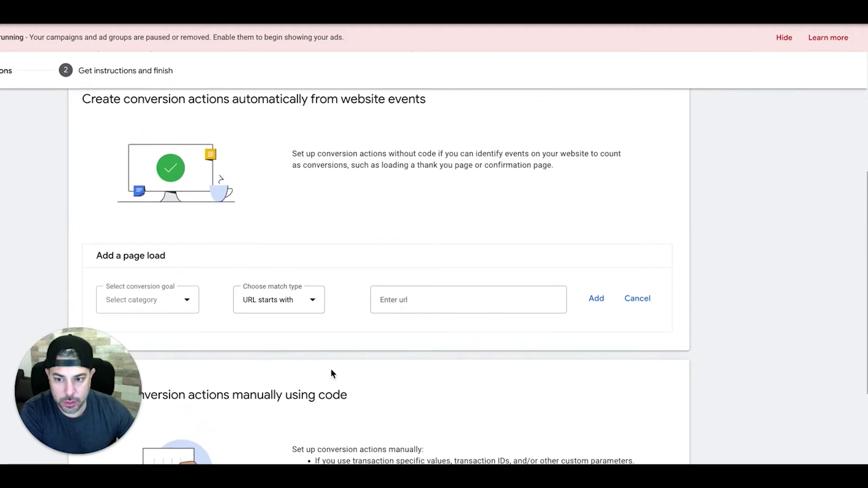
pyautogui.scroll(1, 254, 226)
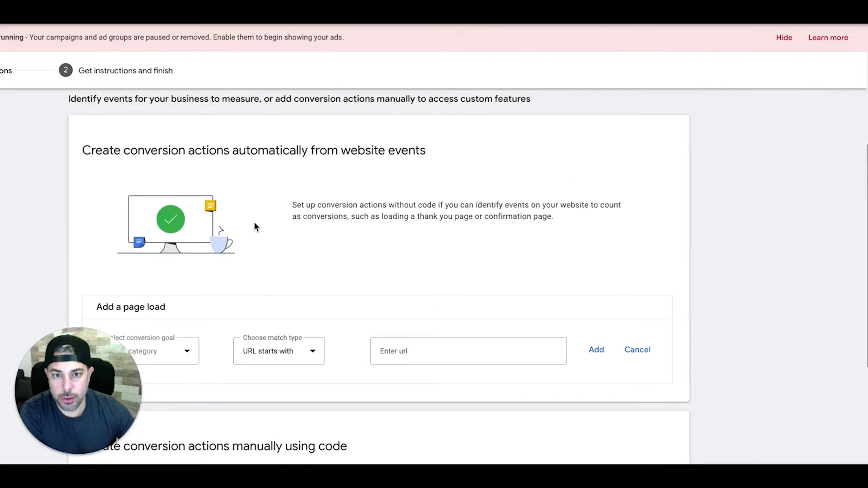
pyautogui.scroll(-1, 255, 226)
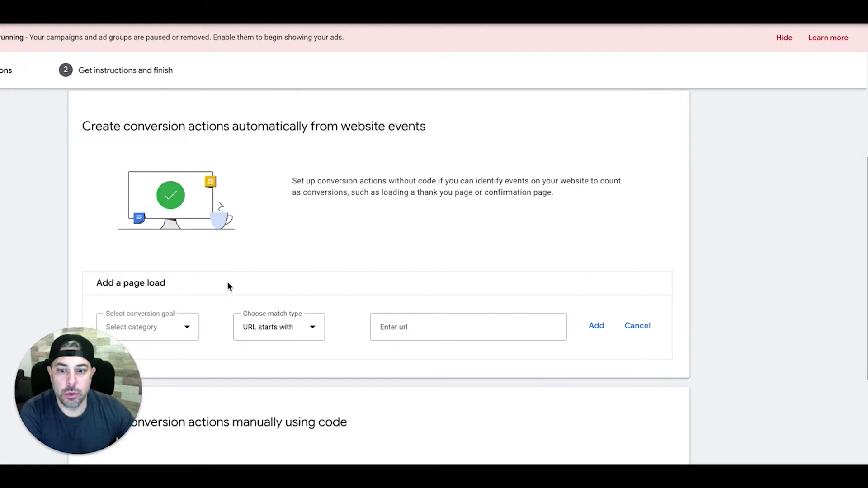
pyautogui.click(423, 326)
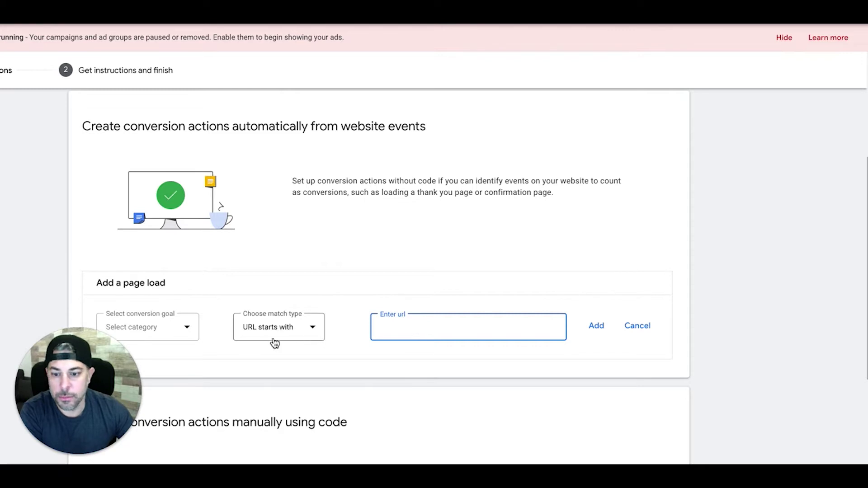
pyautogui.click(161, 331)
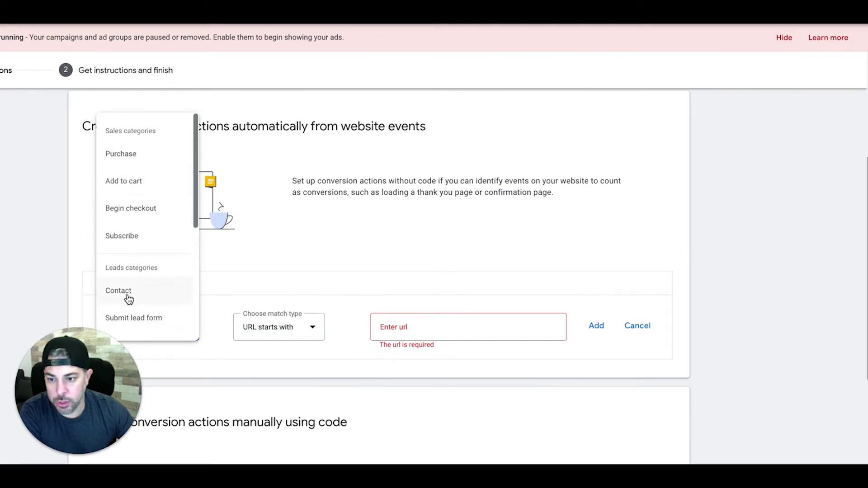
pyautogui.click(131, 323)
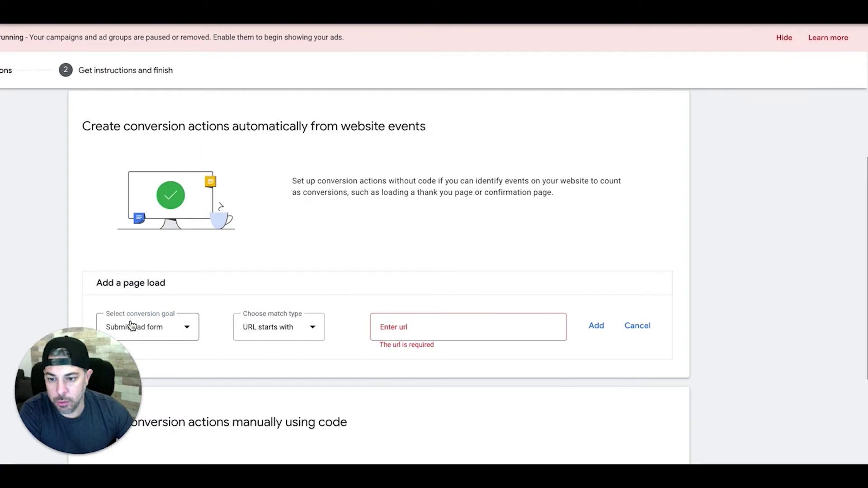
pyautogui.click(300, 333)
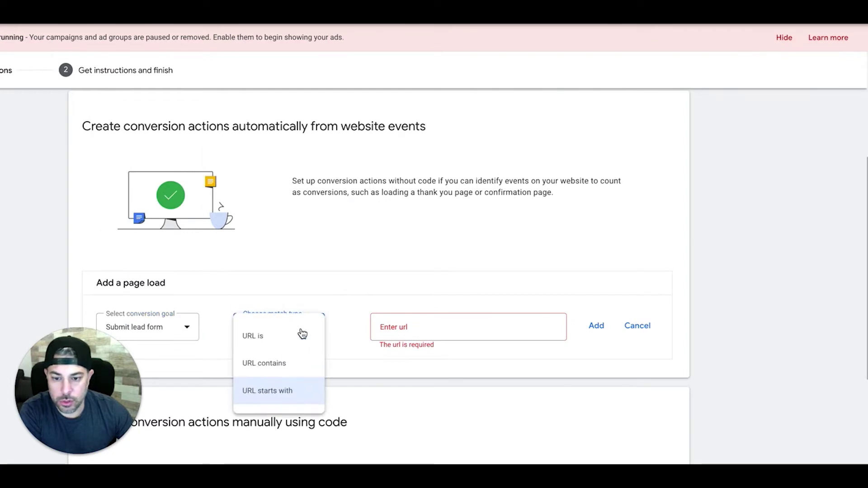
pyautogui.click(267, 367)
# Enter clicksgeek.com/thank-you as the page load URL and add the event
pyautogui.click(400, 326)
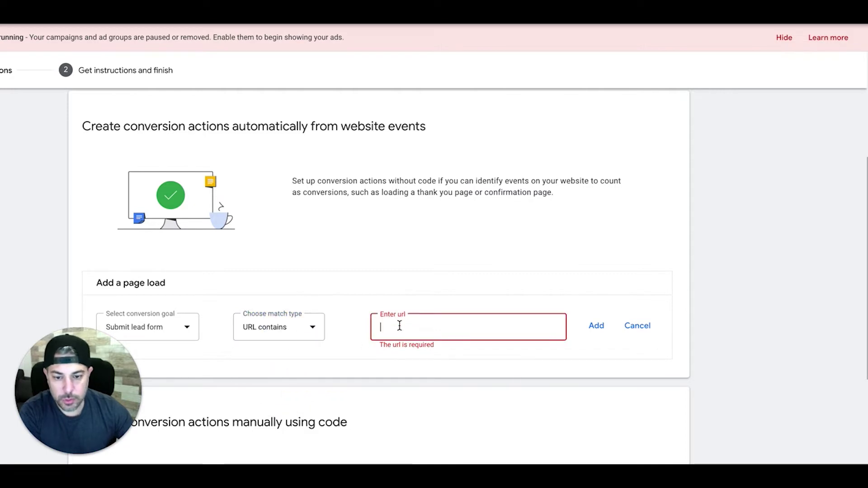
pyautogui.write('clicksgeek.com/th')
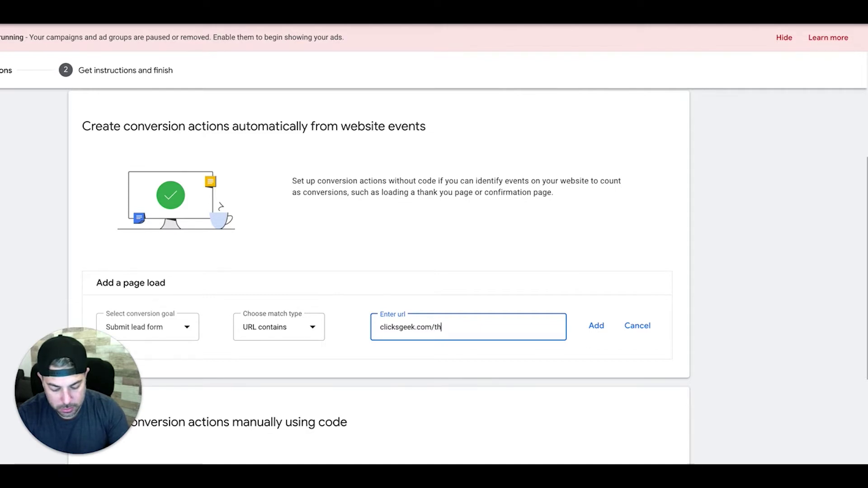
pyautogui.write('ank-you')
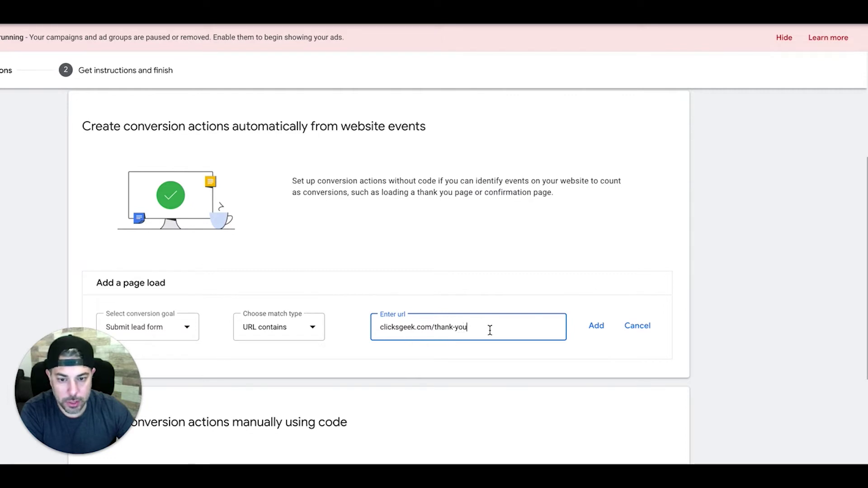
pyautogui.click(595, 327)
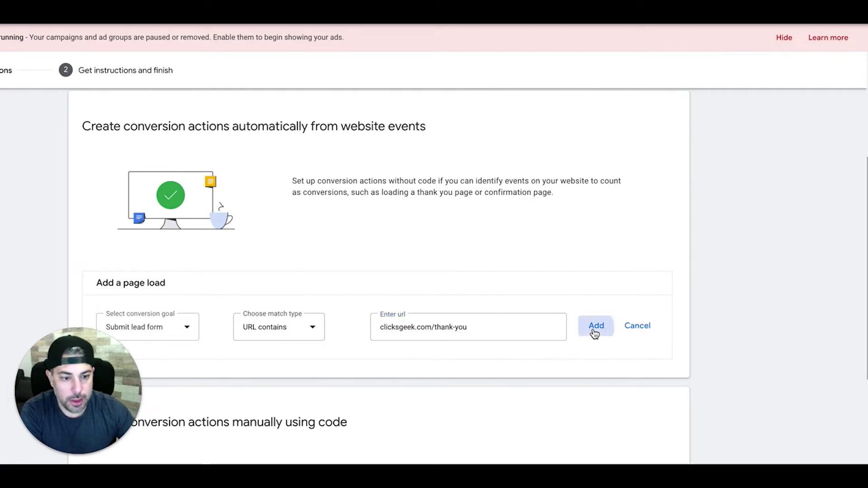
# Save the lead form conversion event and continue to the tag installation instructions
pyautogui.scroll(-4, 384, 326)
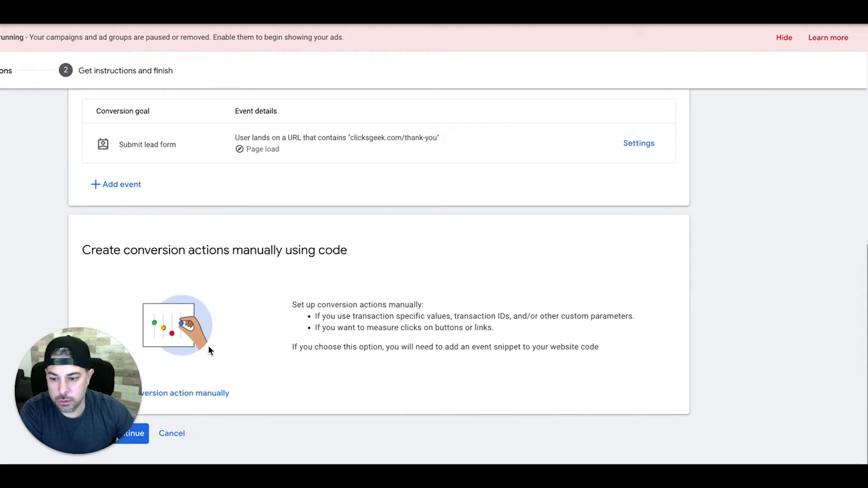
pyautogui.moveTo(90, 398); pyautogui.dragTo(796, 398)
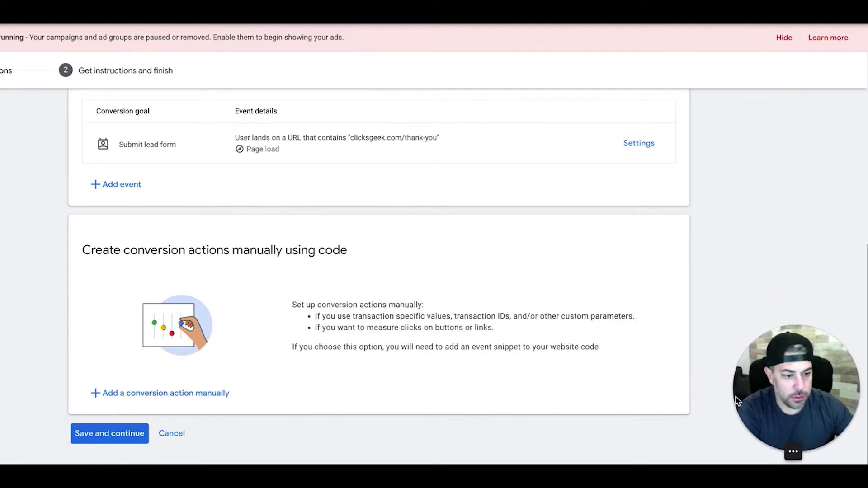
pyautogui.click(96, 435)
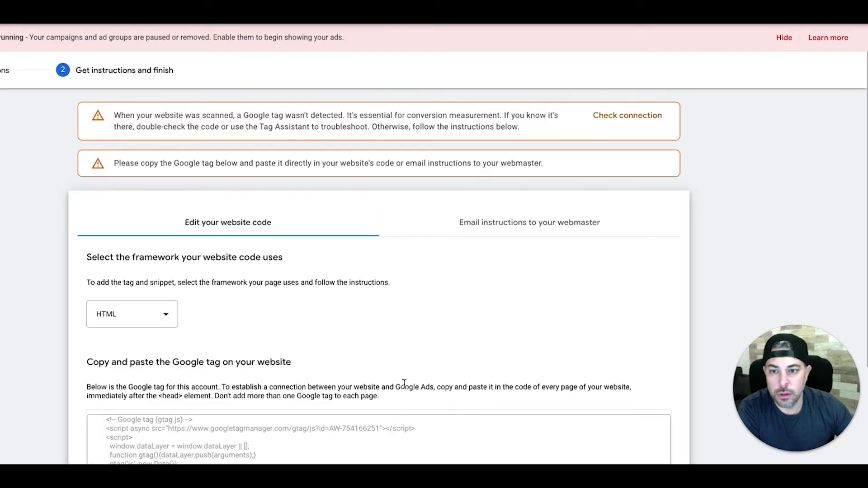
# Review the HTML installation instructions, select the Google tag snippet, and finish the website conversion setup
pyautogui.scroll(-3, 333, 216)
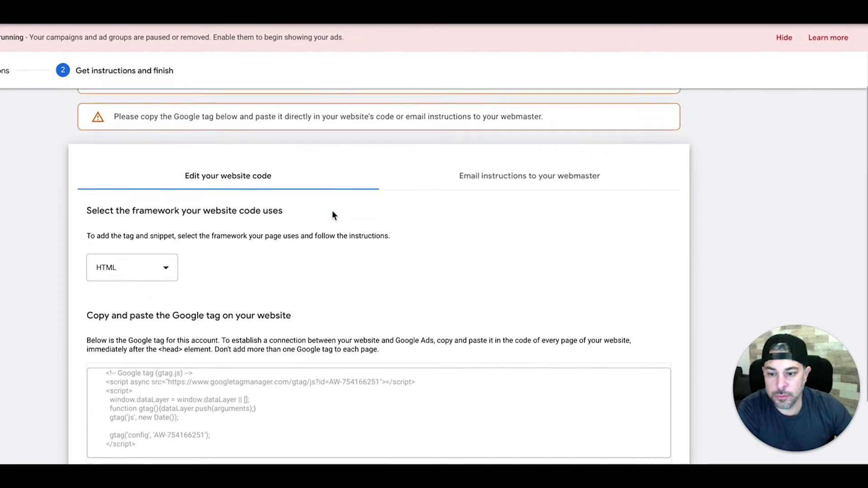
pyautogui.click(163, 306)
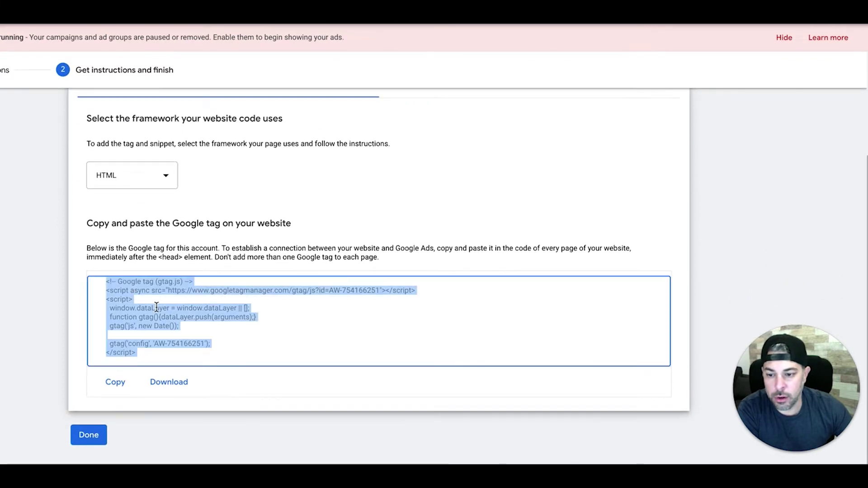
pyautogui.scroll(3, 146, 328)
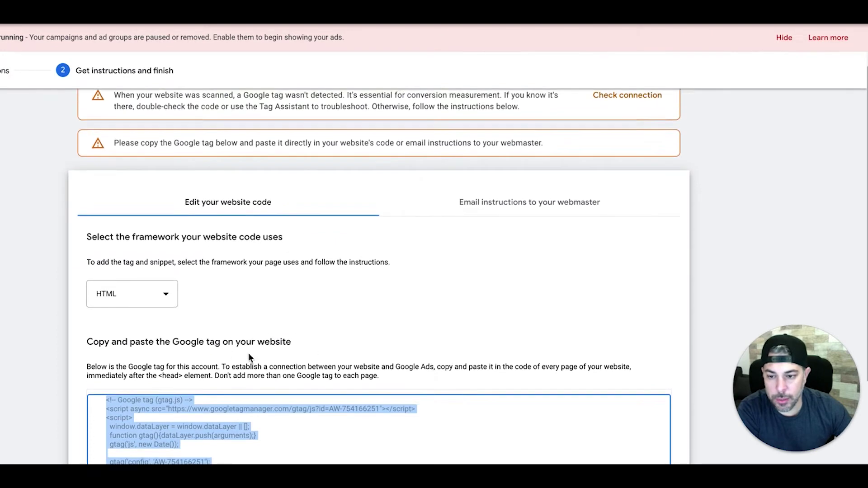
pyautogui.scroll(-3, 248, 353)
pyautogui.scroll(3, 246, 269)
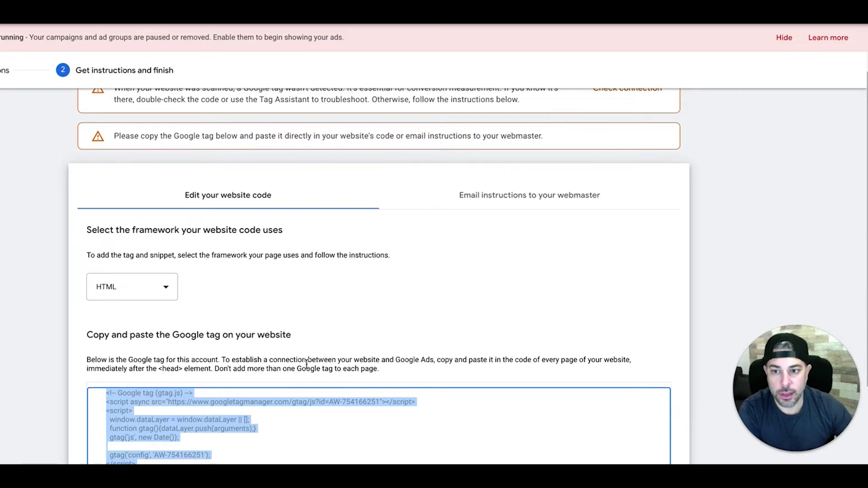
pyautogui.scroll(-3, 280, 325)
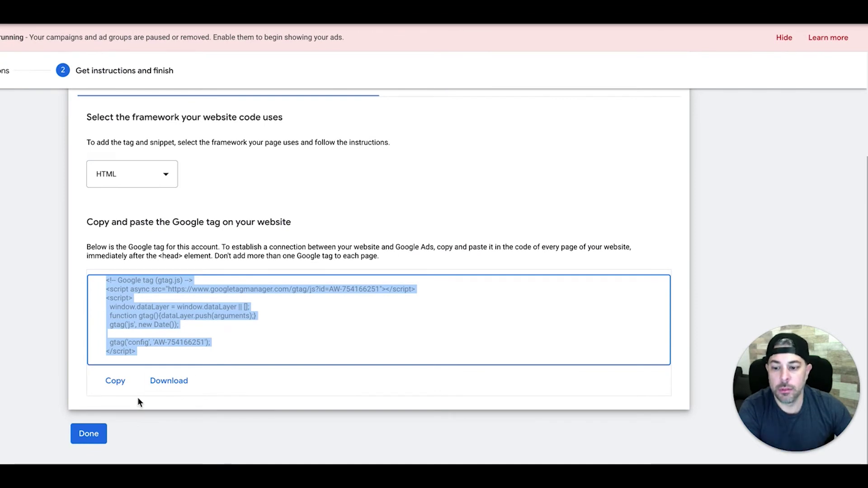
pyautogui.click(91, 436)
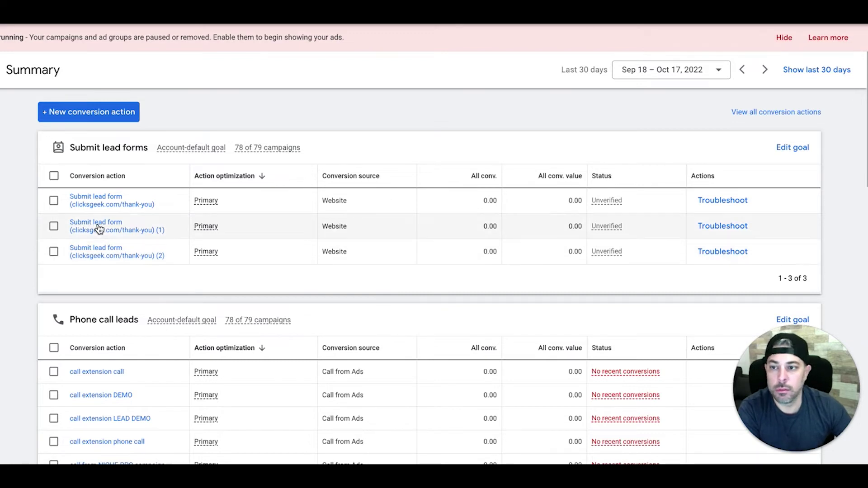
# Start another new conversion action for phone calls, using calls to a phone number on the website as the source
pyautogui.click(87, 117)
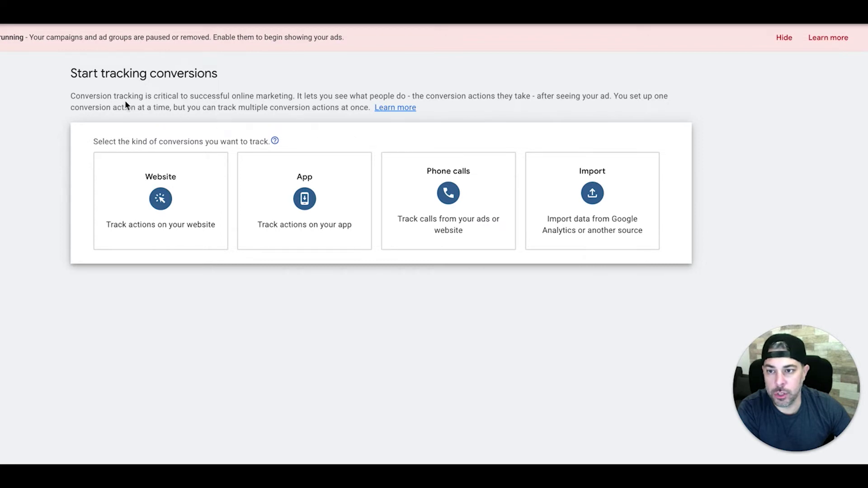
pyautogui.click(464, 205)
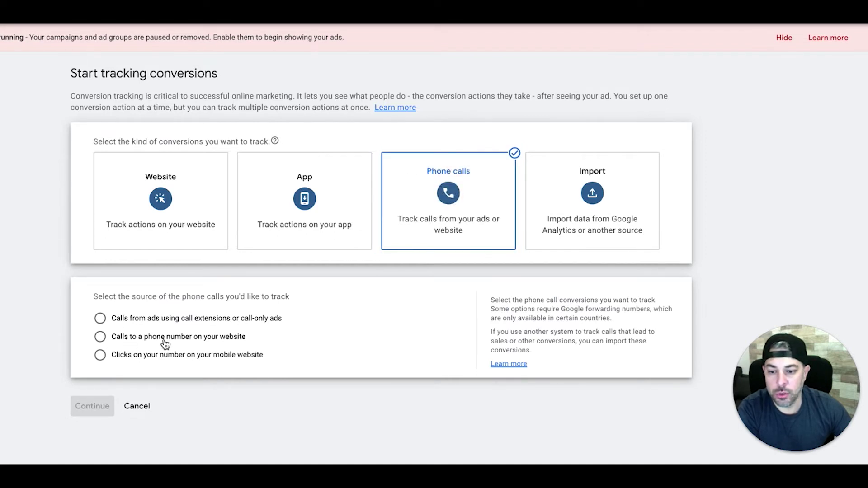
pyautogui.click(100, 337)
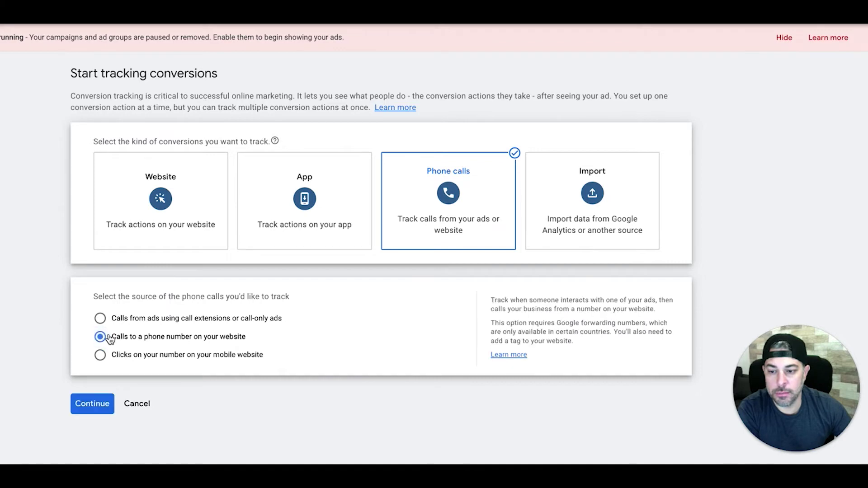
pyautogui.click(98, 406)
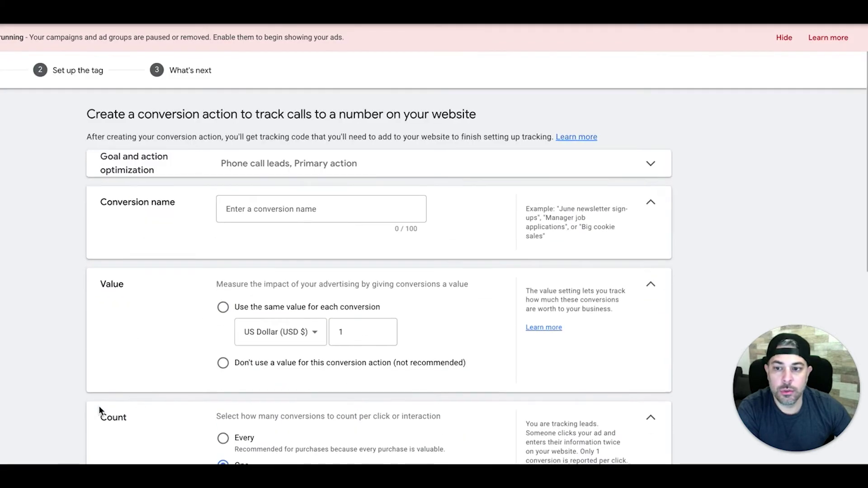
# Name the conversion action "call from website number" and choose not to use a value for it
pyautogui.click(247, 212)
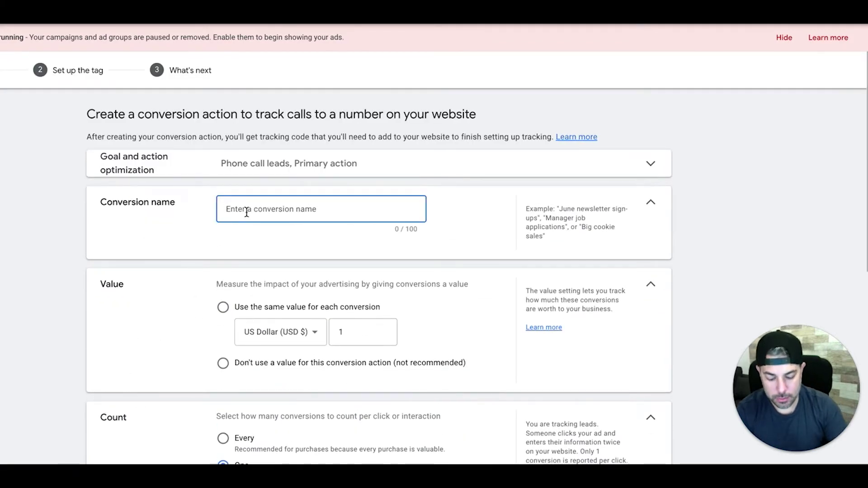
pyautogui.write('c')
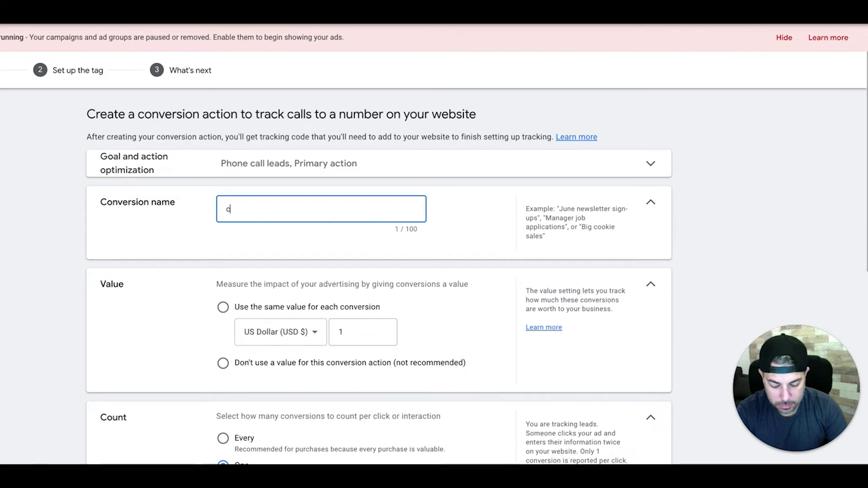
pyautogui.write('all from webs')
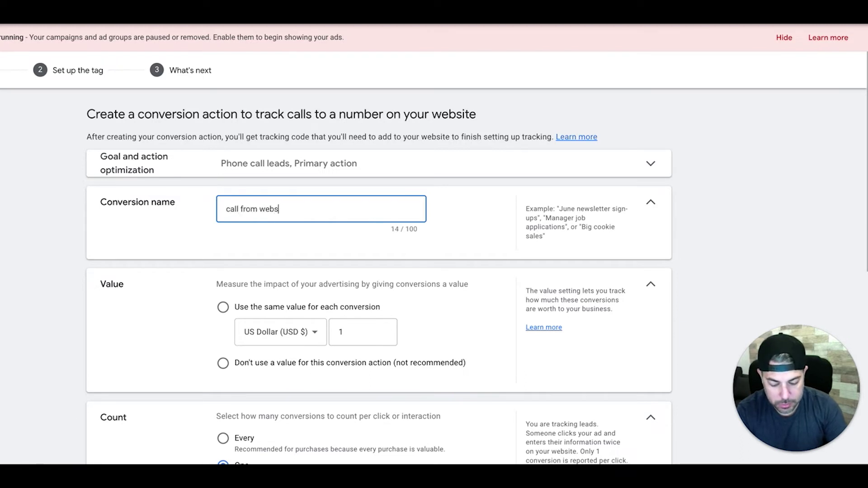
pyautogui.write('ite number')
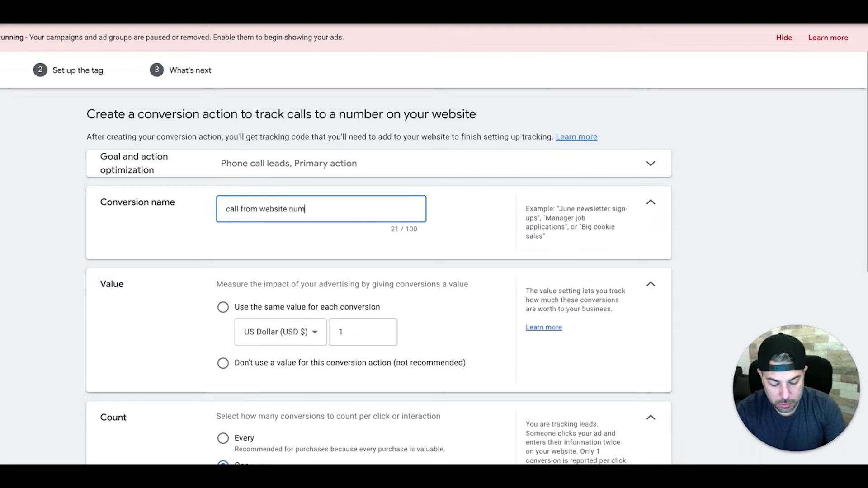
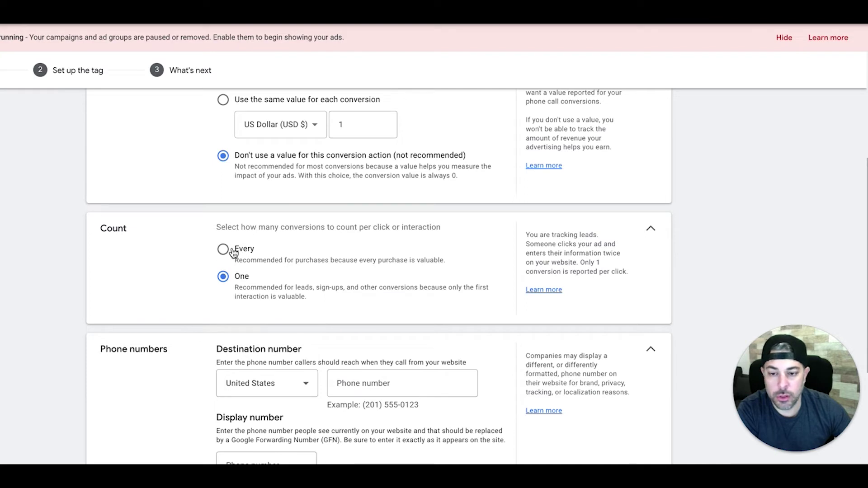
# Enter the business phone number as both the destination number and the display number, keeping United States as the country
pyautogui.scroll(-2, 171, 265)
pyautogui.scroll(-1, 171, 265)
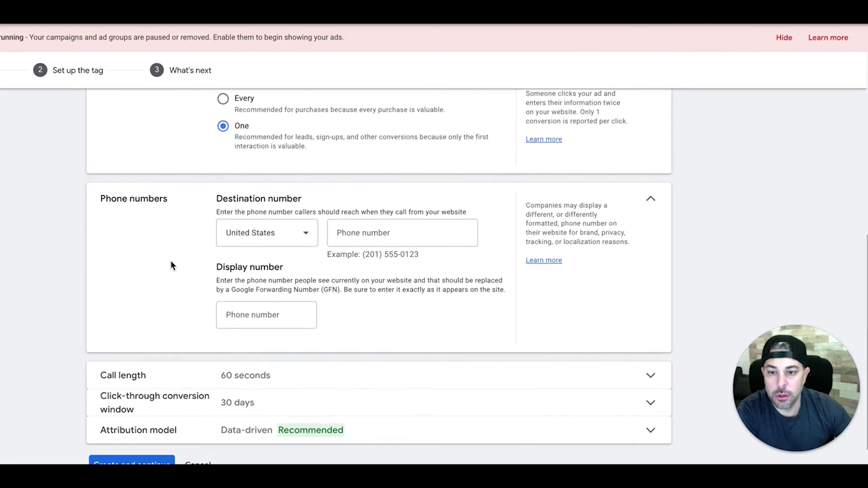
pyautogui.click(354, 233)
pyautogui.write('267-555-5555')
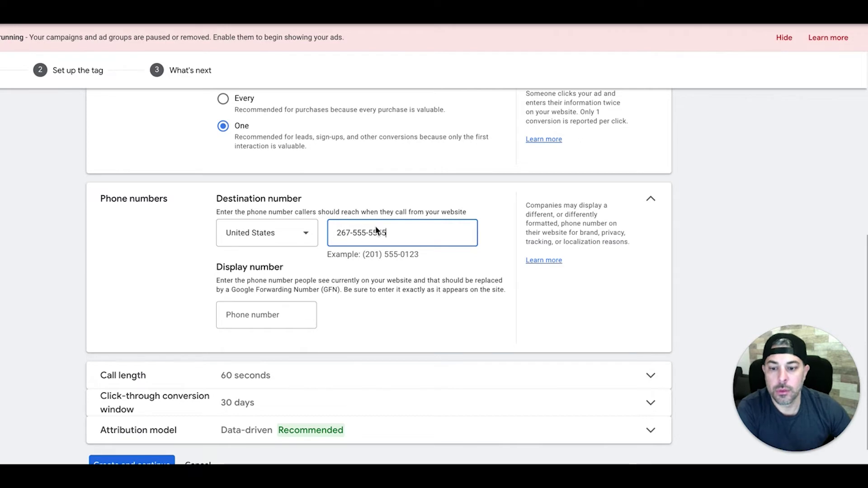
pyautogui.click(253, 319)
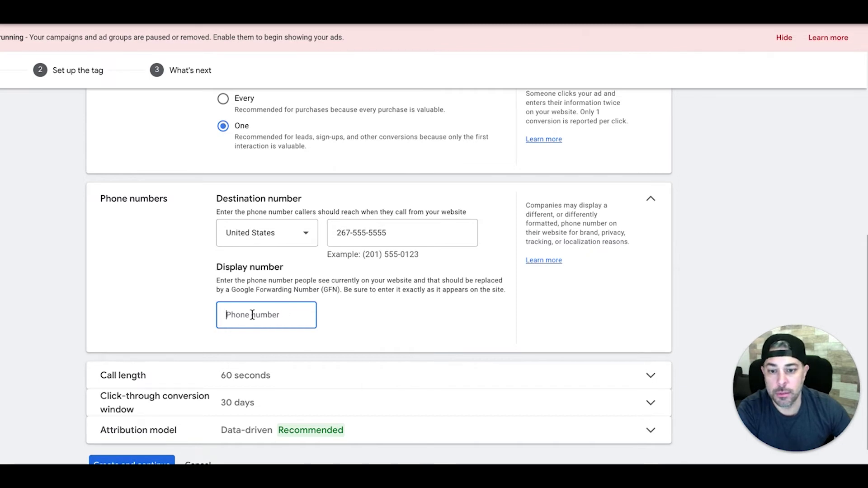
pyautogui.write('267-555-5555')
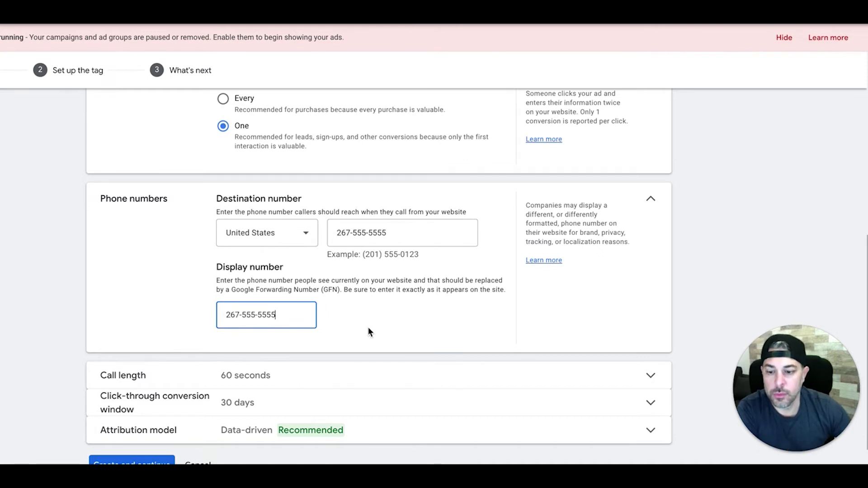
# Set the minimum call length to 1 second and create the website call conversion action
pyautogui.scroll(-1, 368, 327)
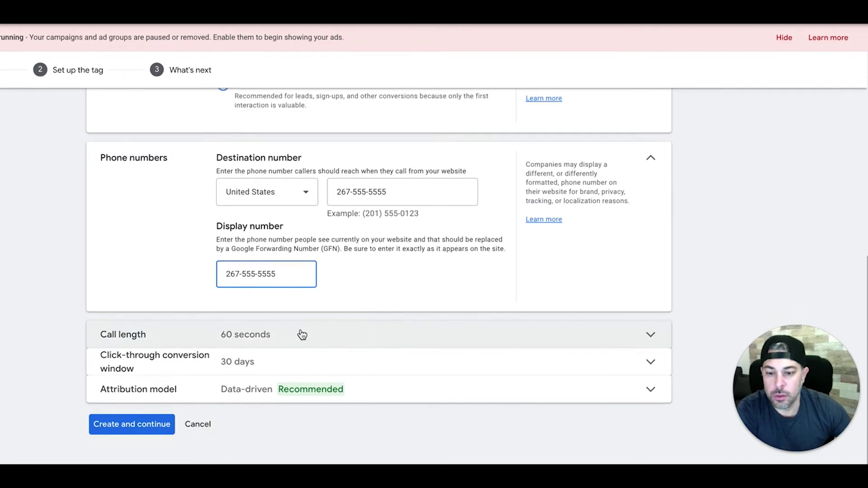
pyautogui.click(203, 347)
pyautogui.scroll(-1, 321, 343)
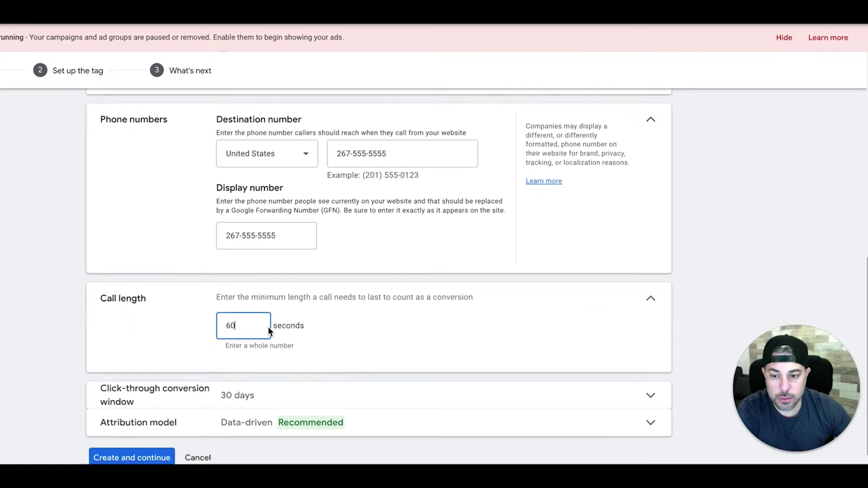
pyautogui.moveTo(241, 324); pyautogui.dragTo(195, 328)
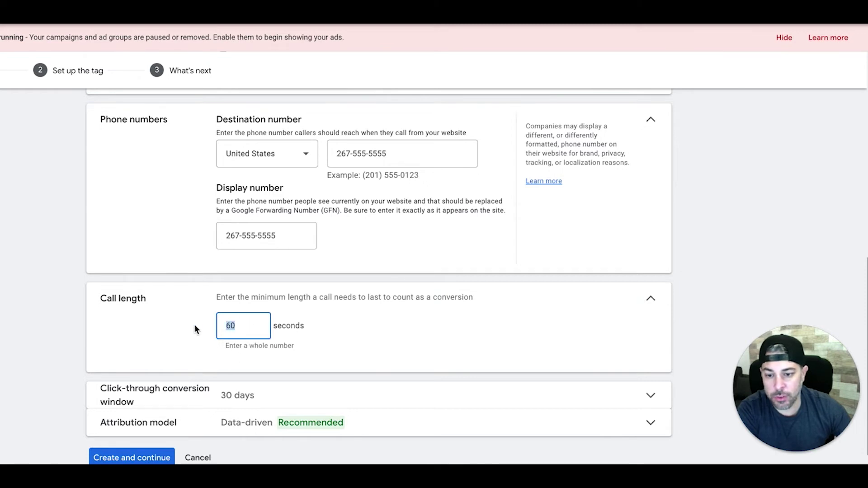
pyautogui.write('1')
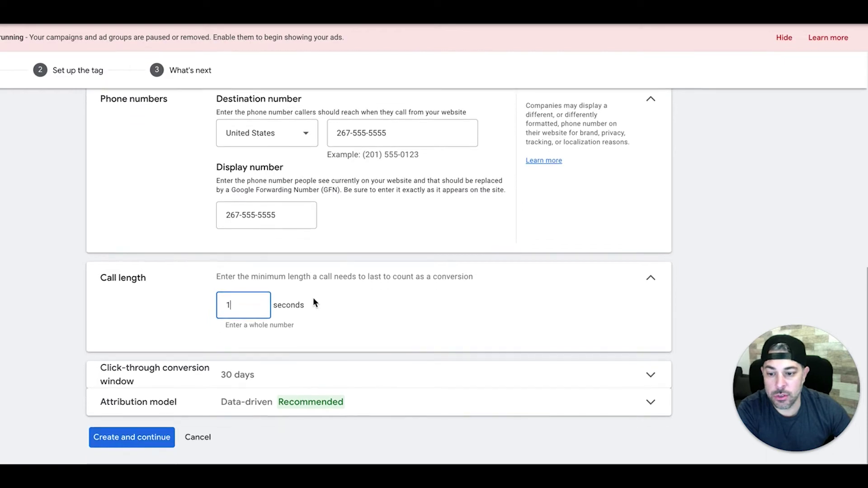
pyautogui.scroll(-1, 313, 299)
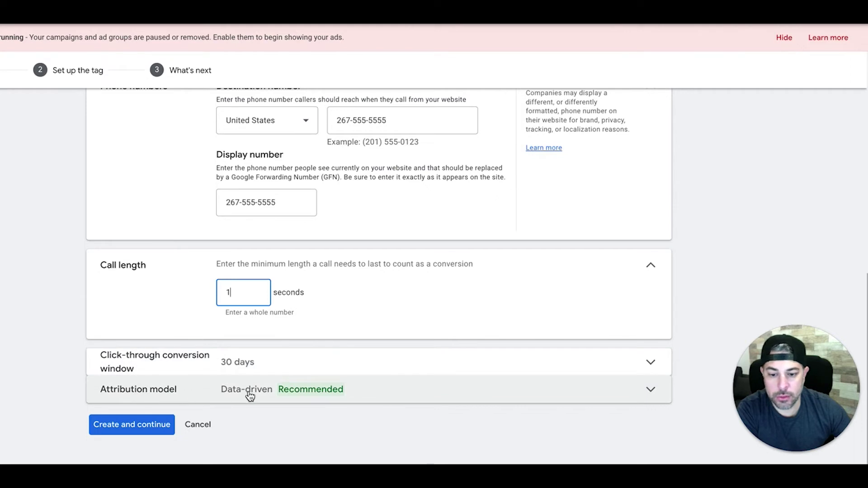
pyautogui.click(132, 430)
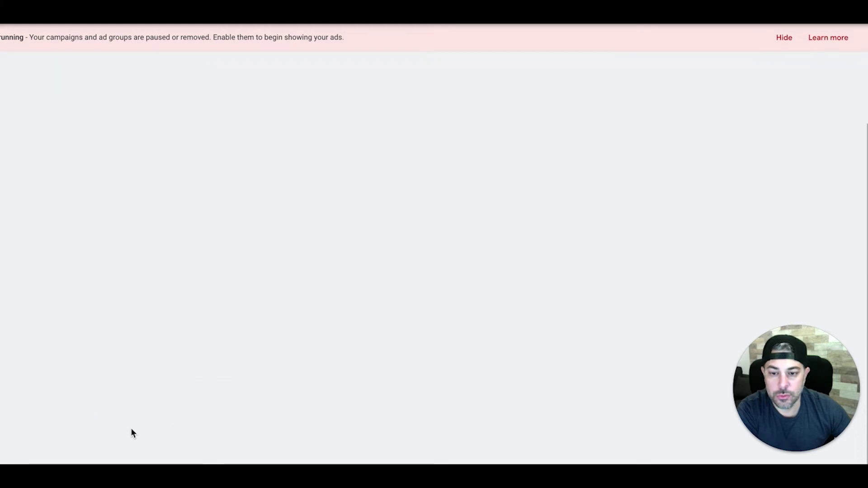
# Choose to install the tag yourself, then review the Google tag and select the phone snippet code
pyautogui.click(270, 223)
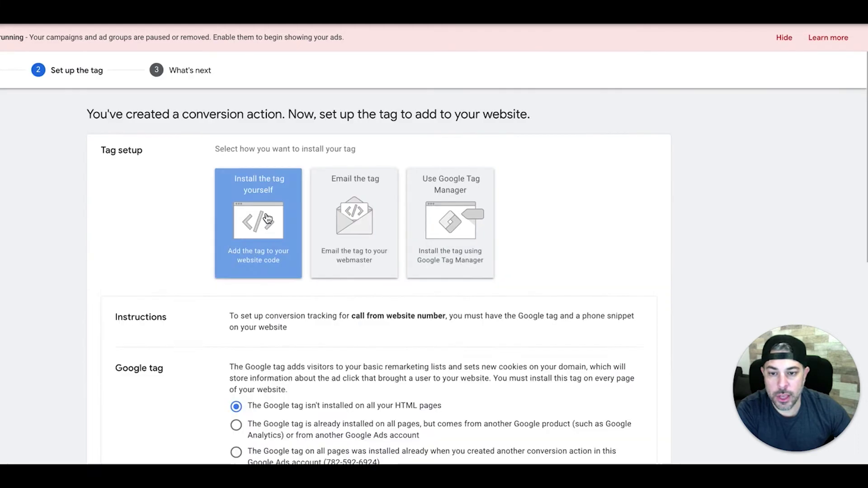
pyautogui.scroll(-3, 205, 288)
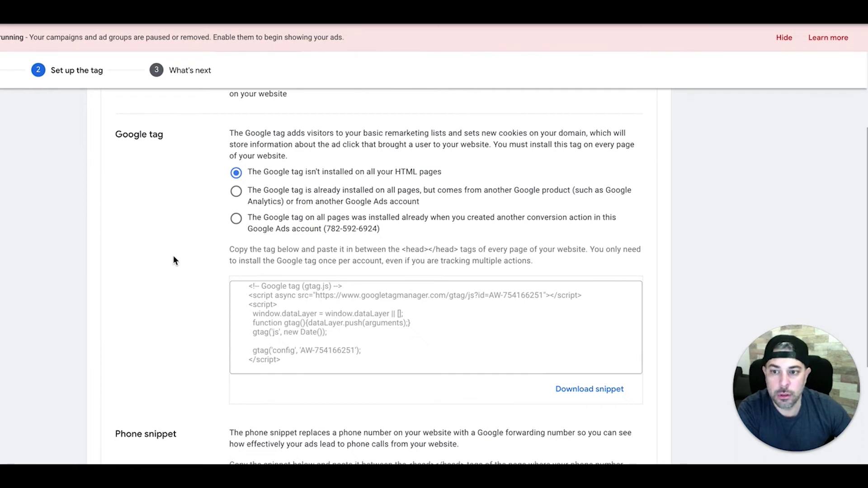
pyautogui.scroll(-1, 174, 259)
pyautogui.scroll(-3, 174, 261)
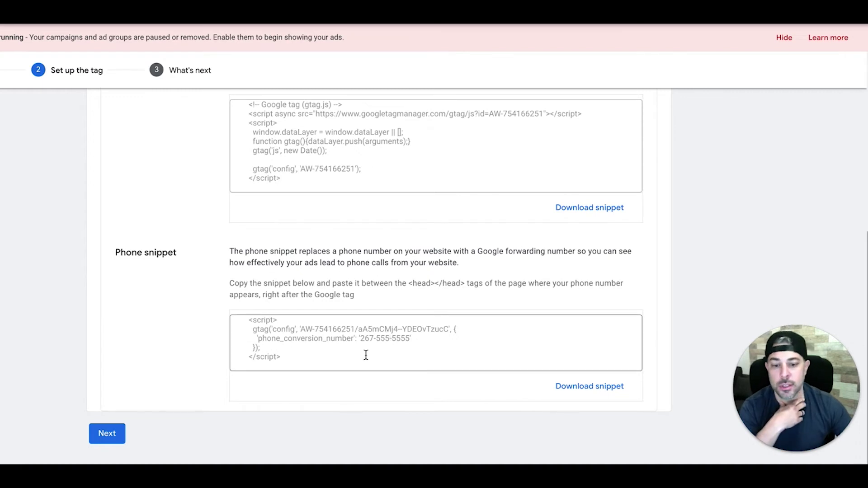
pyautogui.click(334, 338)
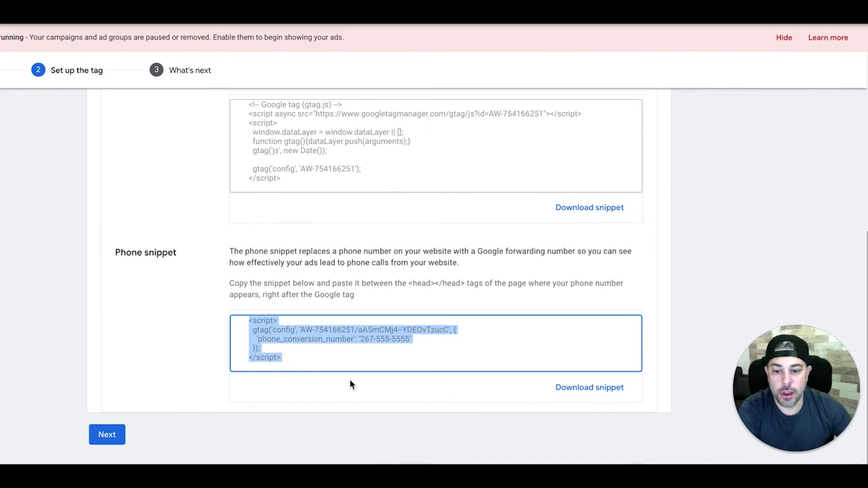
pyautogui.click(338, 437)
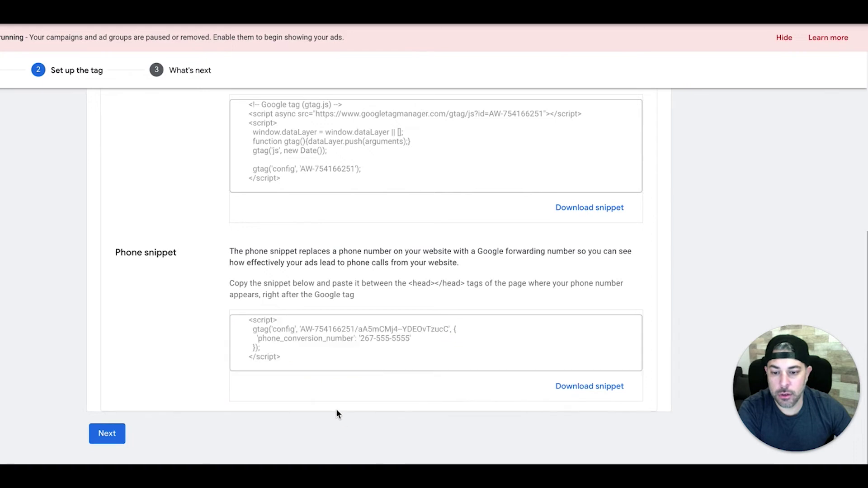
# Finish the tag setup for the website call conversion and go back to the conversions summary
pyautogui.click(107, 438)
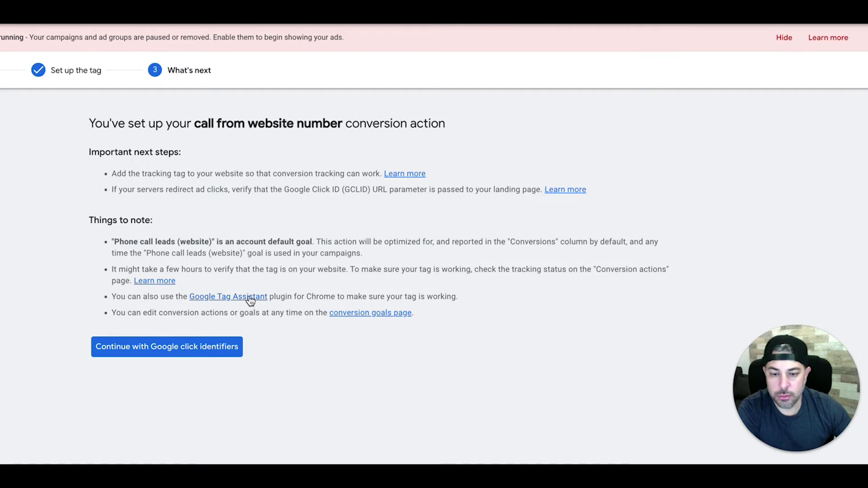
pyautogui.click(169, 352)
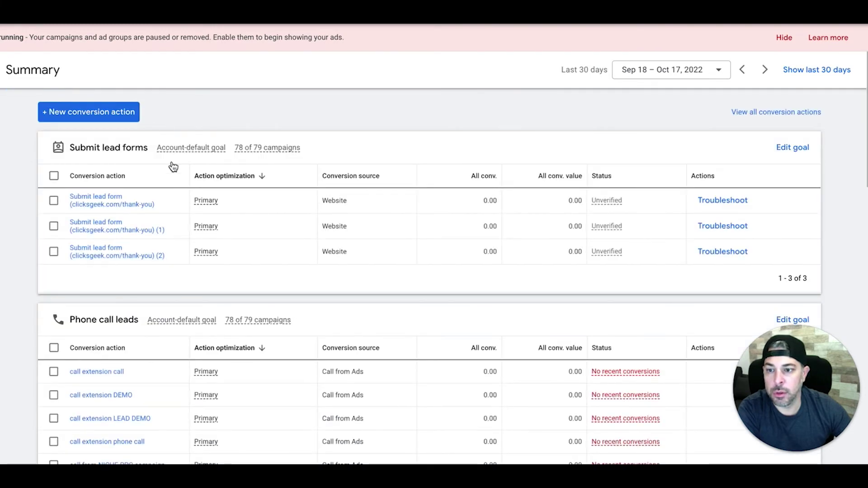
pyautogui.scroll(-1, 175, 217)
pyautogui.scroll(1, 174, 217)
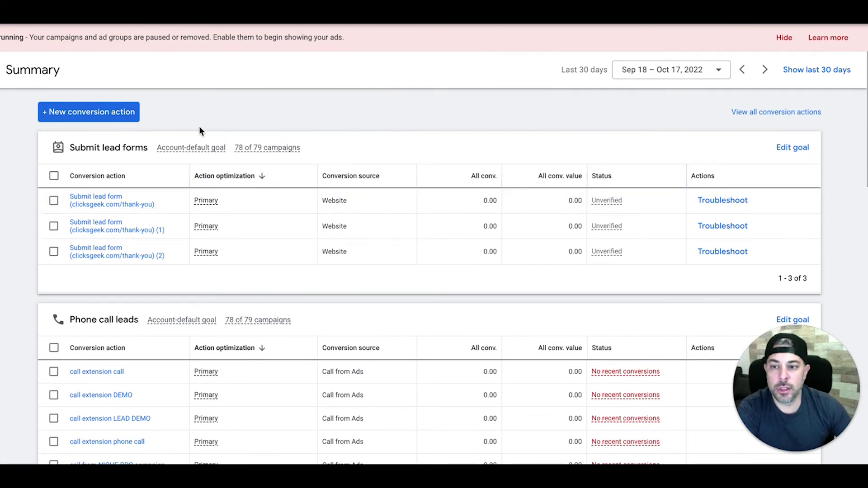
# Start a new phone calls conversion action with calls from ads using call extensions or call-only ads as the source
pyautogui.click(105, 117)
pyautogui.click(440, 204)
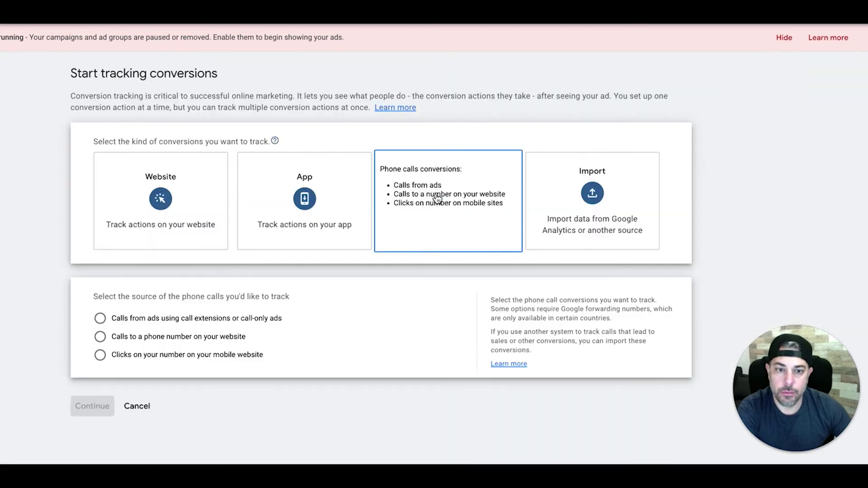
pyautogui.click(100, 320)
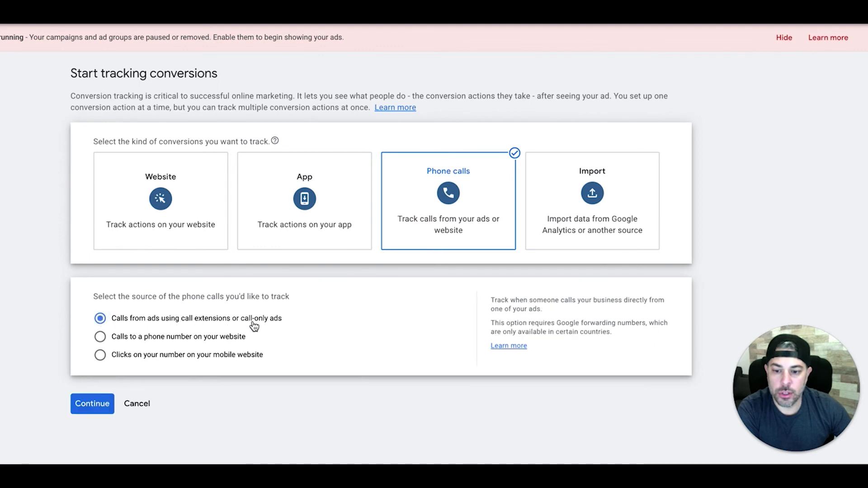
pyautogui.click(95, 404)
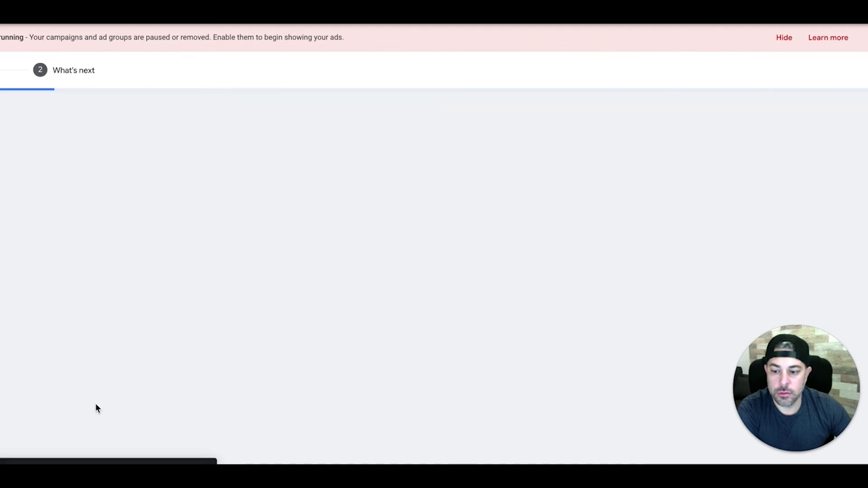
# Name the conversion action "call extension call lead" and choose not to use a value for it
pyautogui.click(234, 218)
pyautogui.write('calle xtension')
pyautogui.press('BackSpace')
pyautogui.press('BackSpace')
pyautogui.press('BackSpace')
pyautogui.press('BackSpace')
pyautogui.press('BackSpace')
pyautogui.press('BackSpace')
pyautogui.press('BackSpace')
pyautogui.write('extension call')
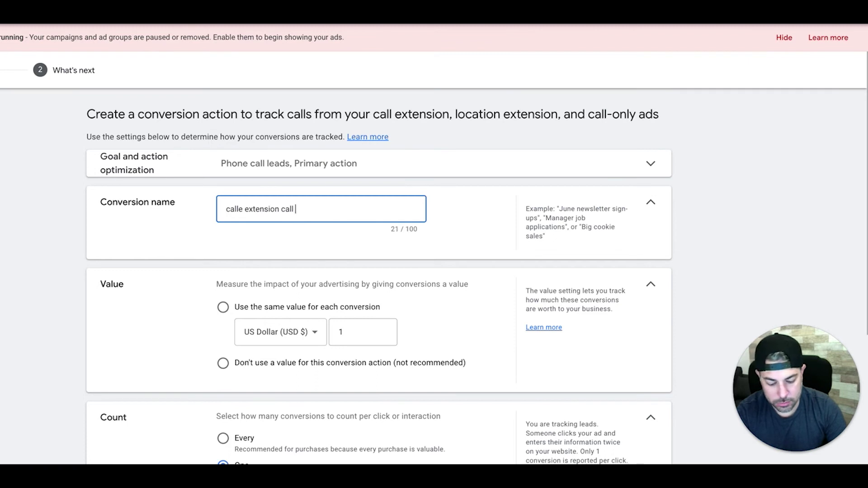
pyautogui.write(' lead')
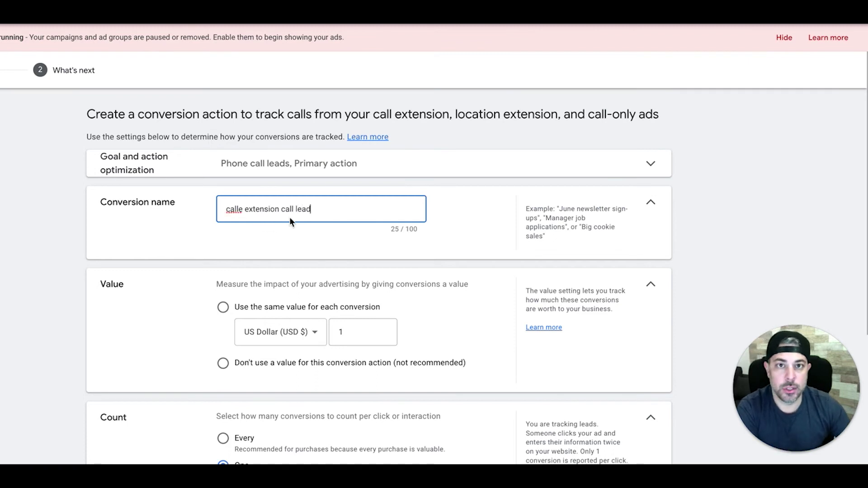
pyautogui.click(242, 209)
pyautogui.press('BackSpace')
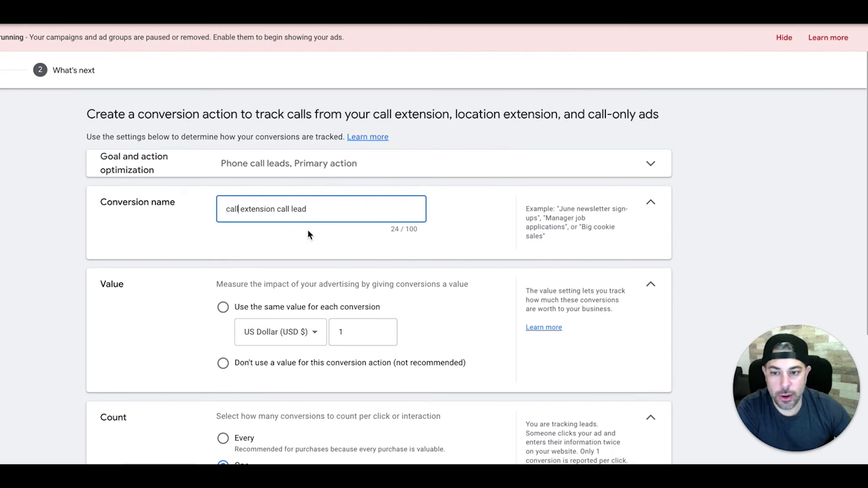
pyautogui.scroll(-2, 201, 277)
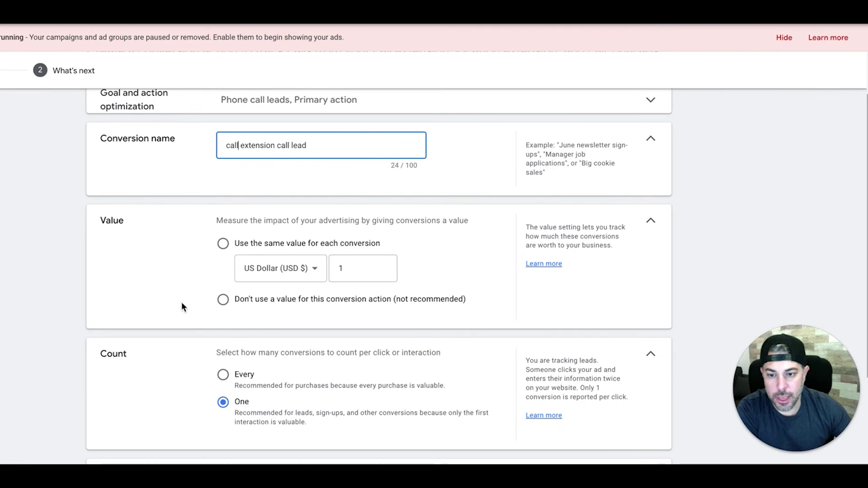
pyautogui.click(223, 299)
# Set the minimum call length to 1 second and create the call extension conversion action
pyautogui.scroll(-4, 164, 257)
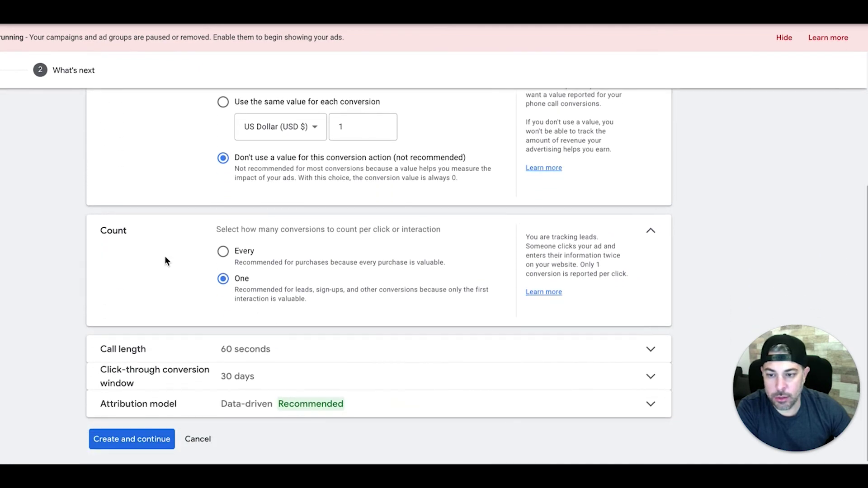
pyautogui.click(178, 355)
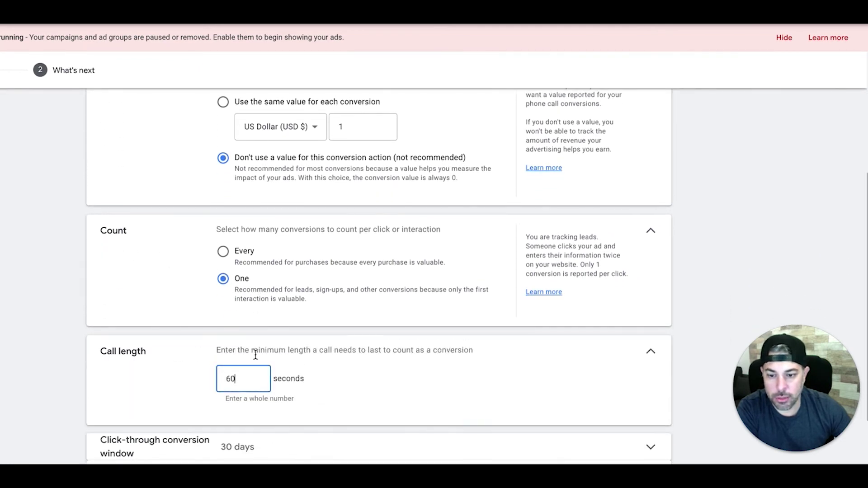
pyautogui.doubleClick(241, 381)
pyautogui.write('1')
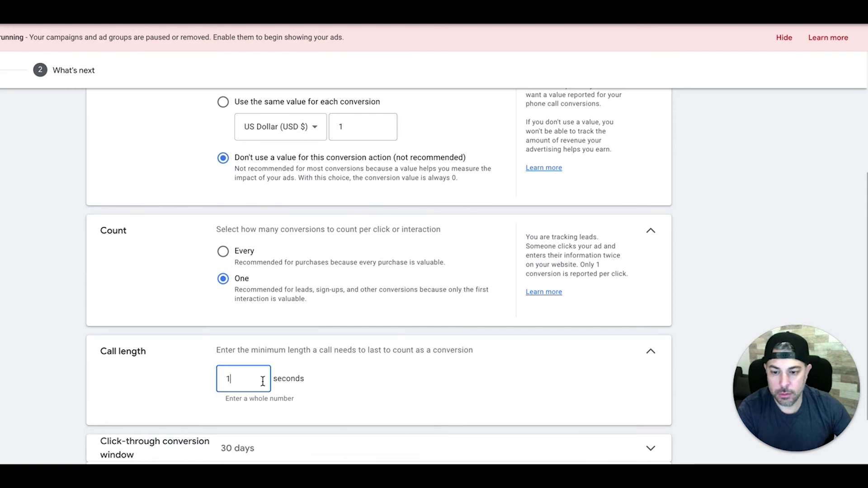
pyautogui.scroll(-2, 267, 377)
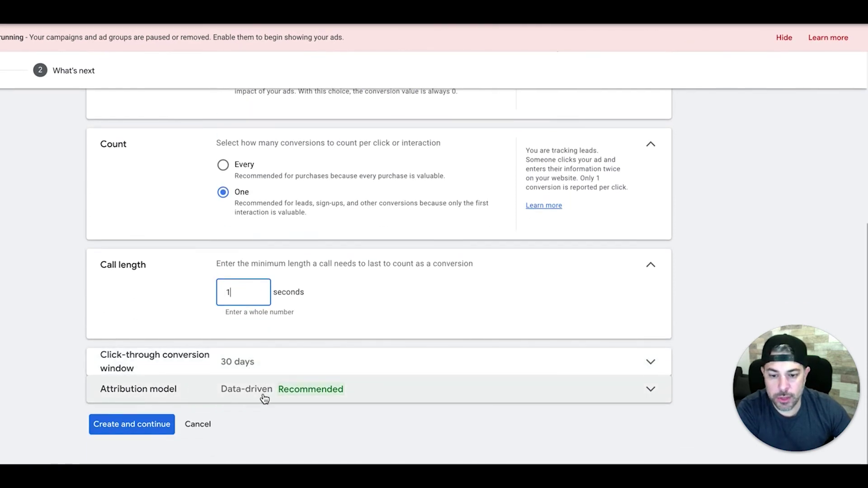
pyautogui.click(140, 425)
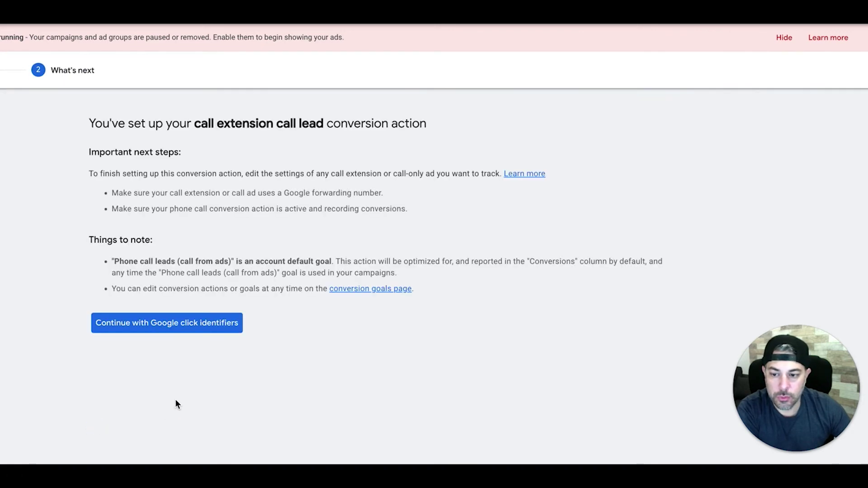
# Leave the finished conversion action setup and open the extensions of the campaign NICHE Search Campaign (Lead Gen)
pyautogui.click(174, 334)
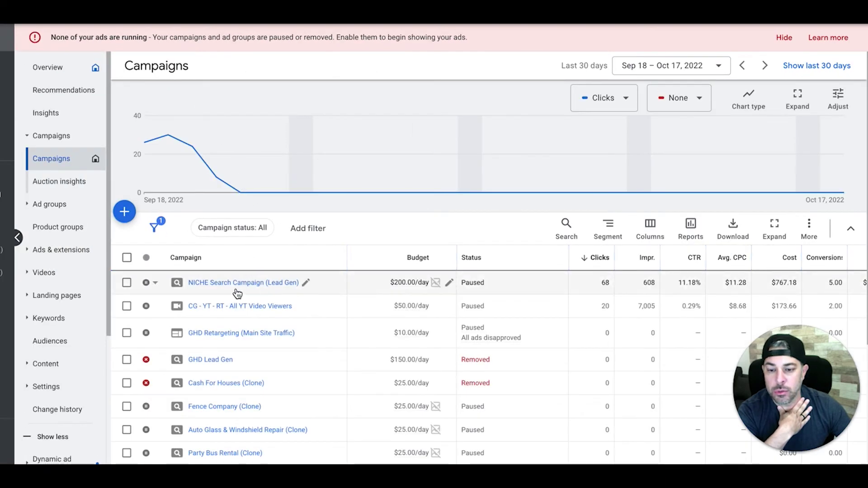
pyautogui.click(230, 284)
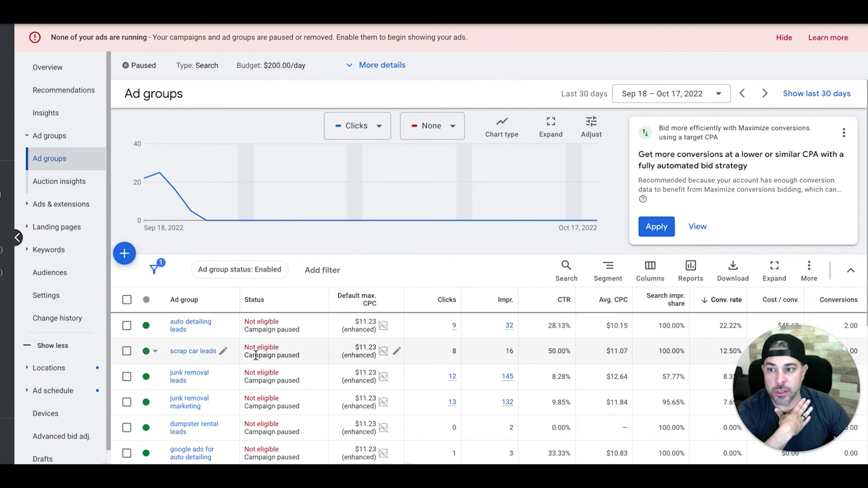
pyautogui.click(28, 207)
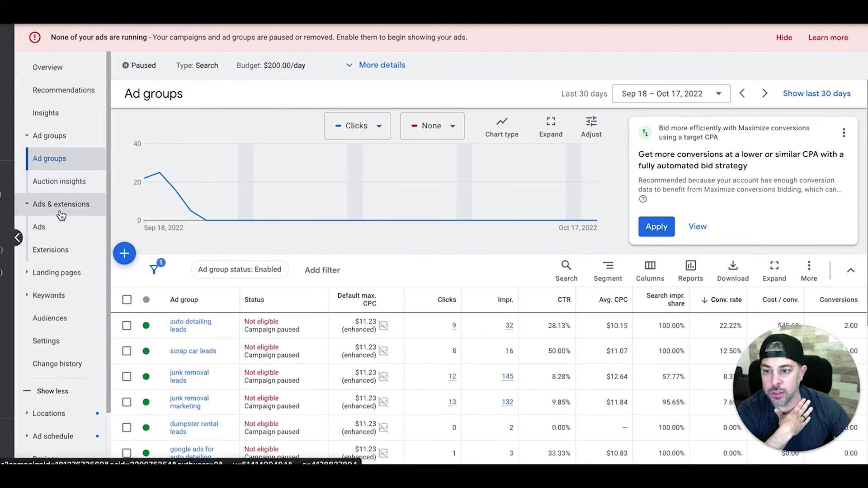
pyautogui.click(61, 249)
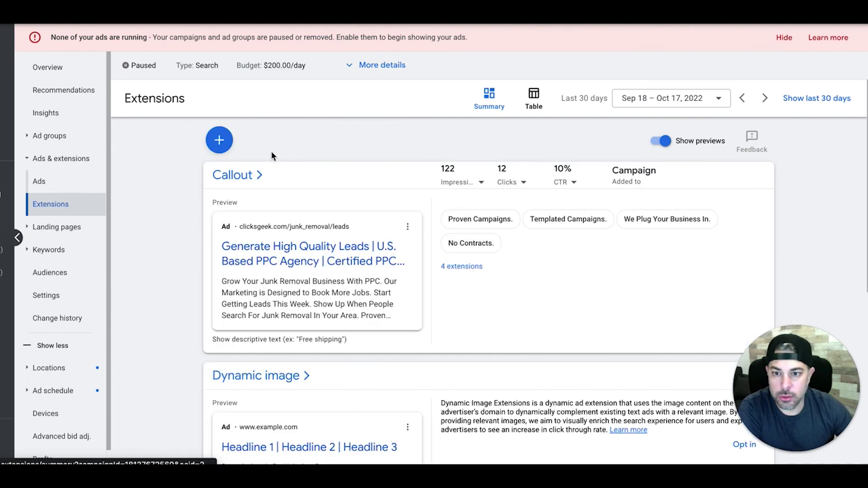
# Start adding a new call extension to the NICHE Search Campaign (Lead Gen) campaign
pyautogui.click(220, 140)
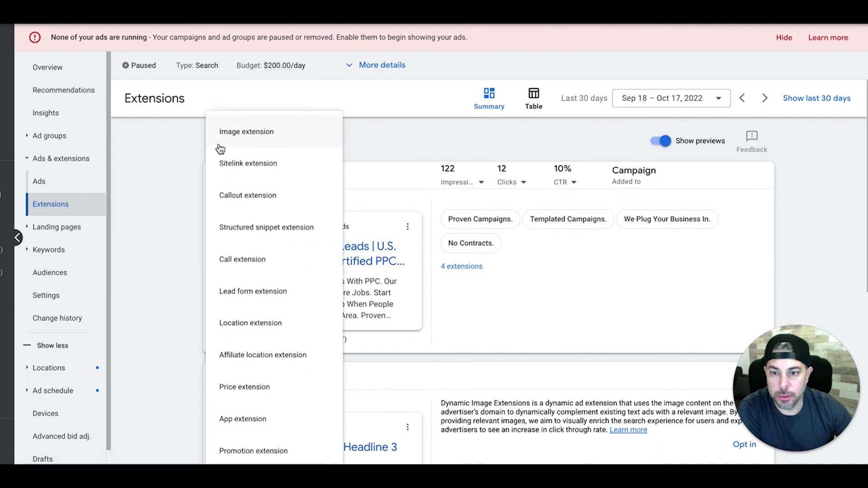
pyautogui.click(249, 270)
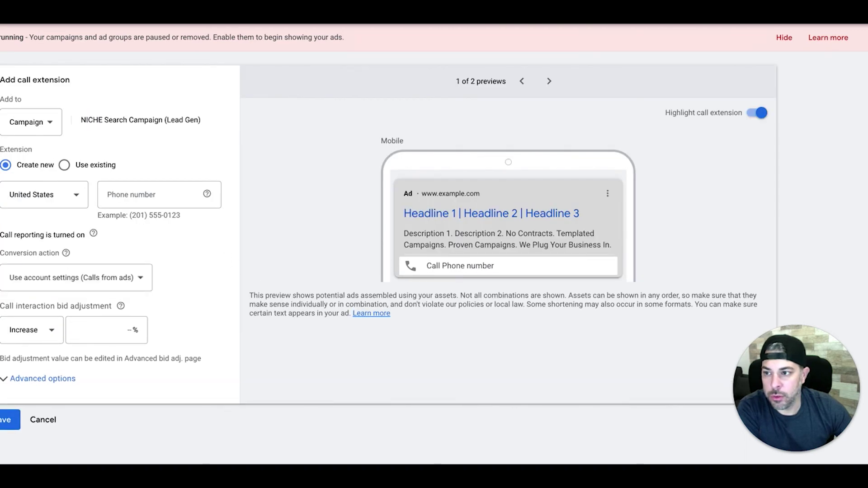
pyautogui.hscroll(-3, 394, 226)
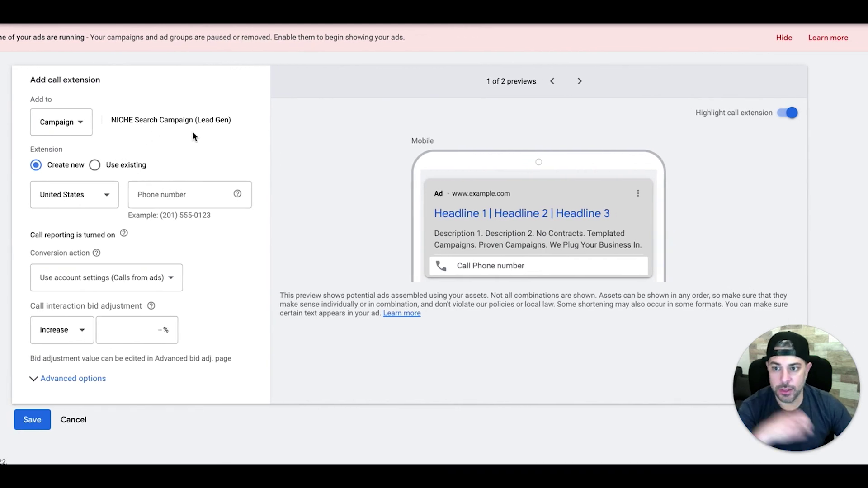
# Set the new call extension's conversion action to "call extension phone call"
pyautogui.click(159, 196)
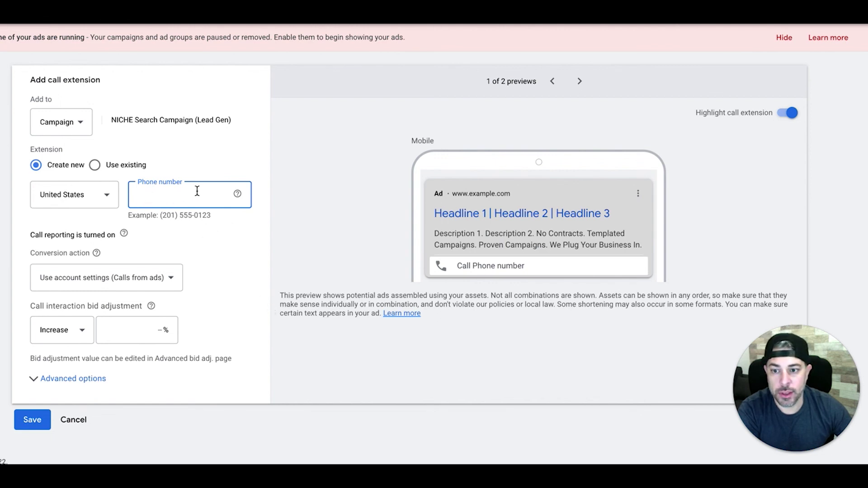
pyautogui.click(169, 278)
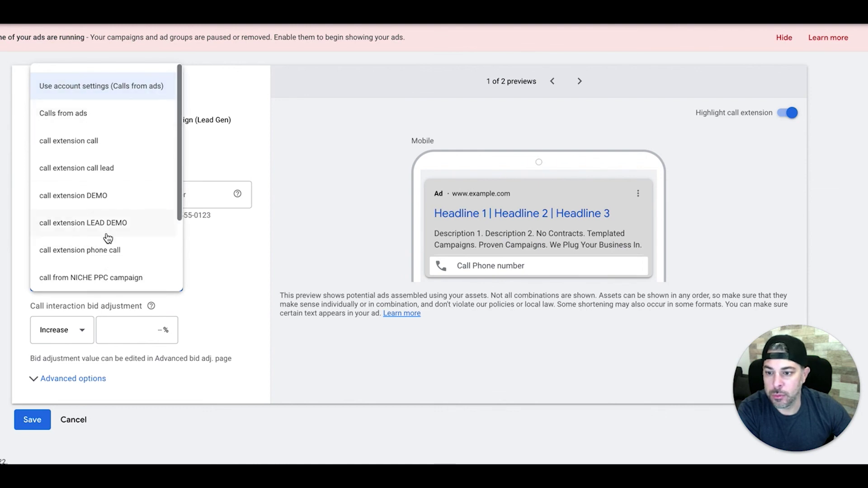
pyautogui.click(64, 254)
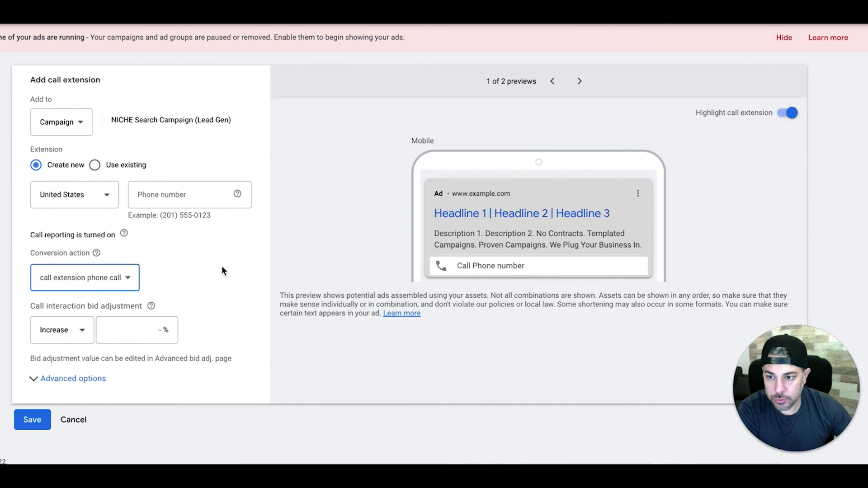